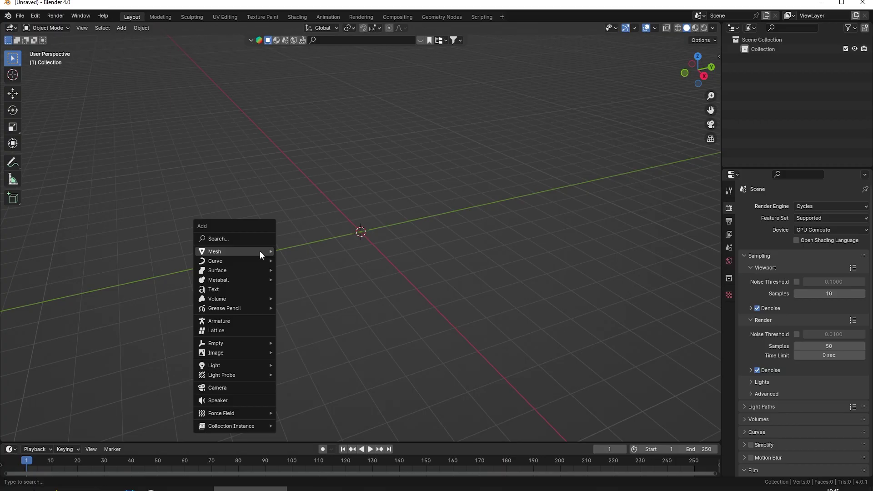
Add a plane, rotate it 90° about X to stand upright, and stretch it wide along Y.
mouse_move(260, 251)
left_click(314, 252)
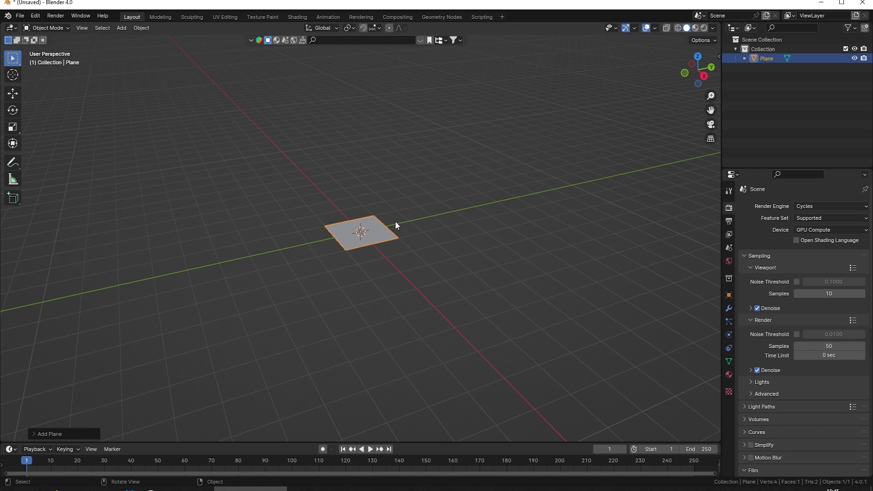
key("r")
key("x")
key("9")
key("0")
key("Return")
key("Tab")
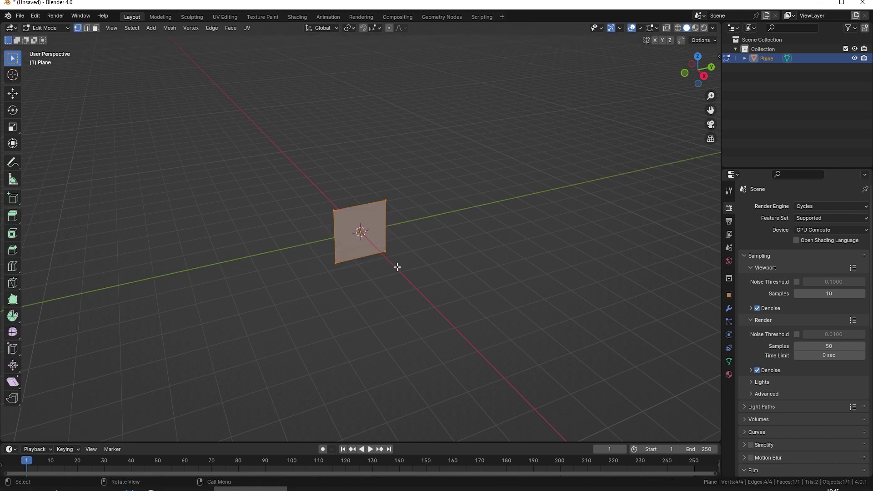
key("s")
key("y")
left_click(432, 242)
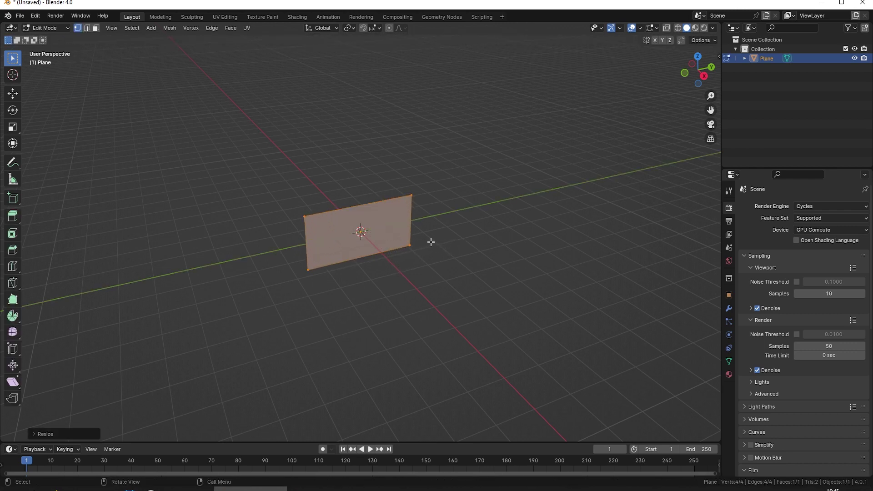
Subdivide the plane with 20 cuts.
right_click(332, 237)
left_click(319, 249)
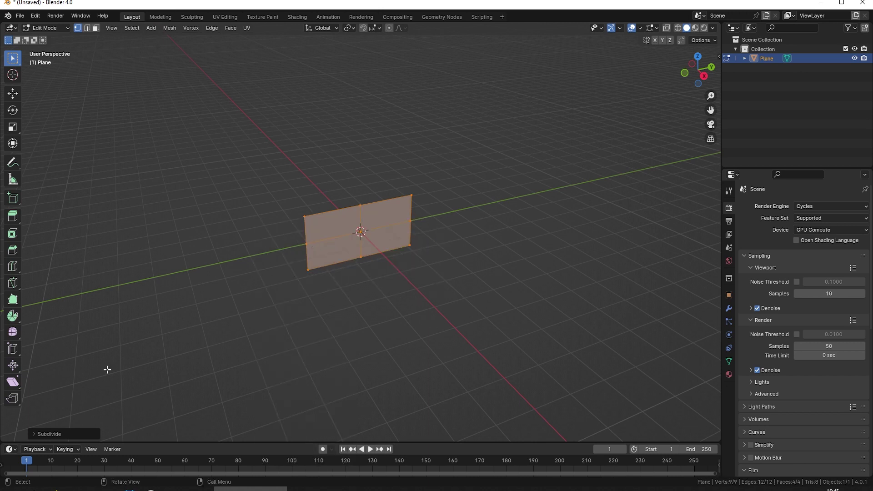
left_click(44, 434)
left_click_drag(116, 369, 187, 346)
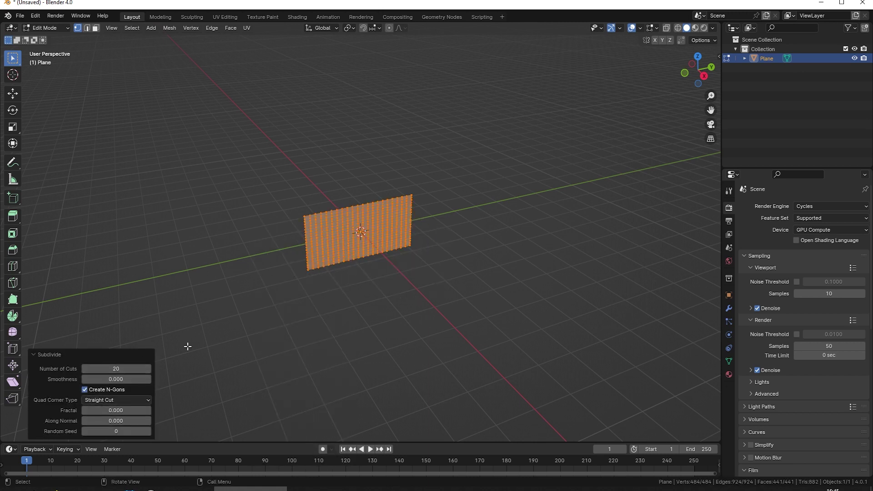
left_click(355, 247)
Assign the plane's left-edge vertices to a new vertex group 'Group', then return to Object Mode.
key("KP_3")
key("a")
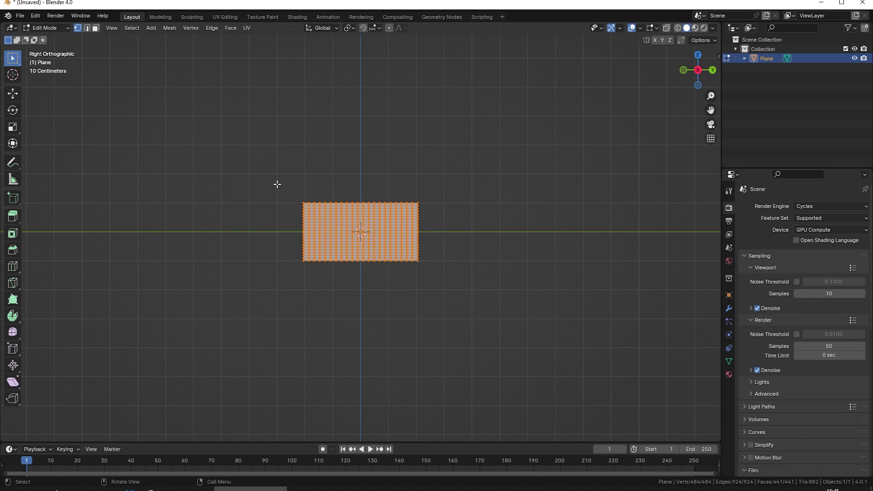
left_click_drag(276, 181, 304, 288)
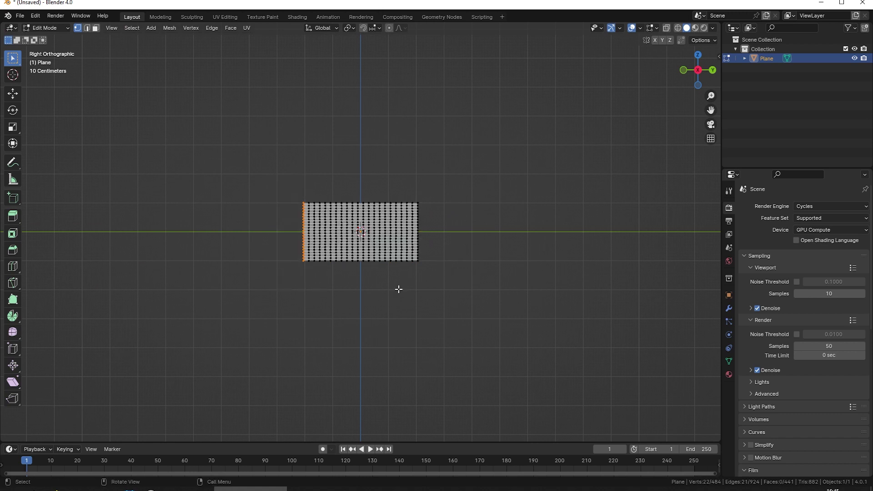
left_click(729, 361)
left_click(861, 236)
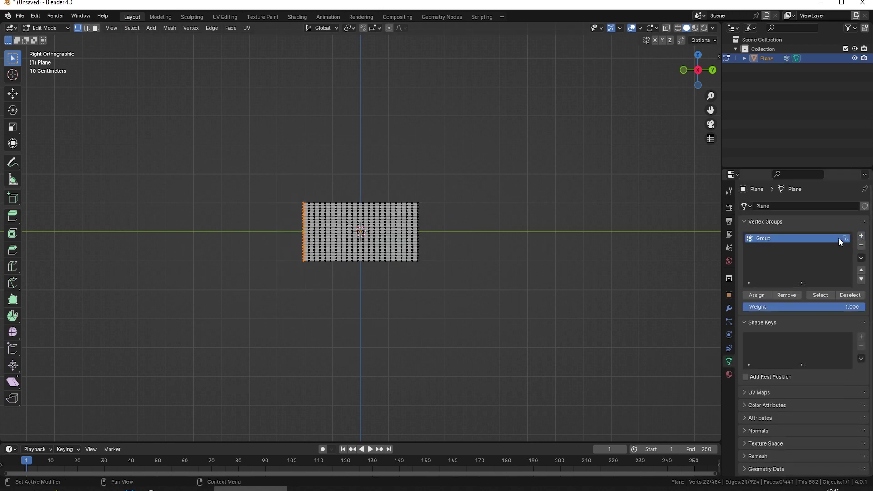
left_click(756, 295)
key("Tab")
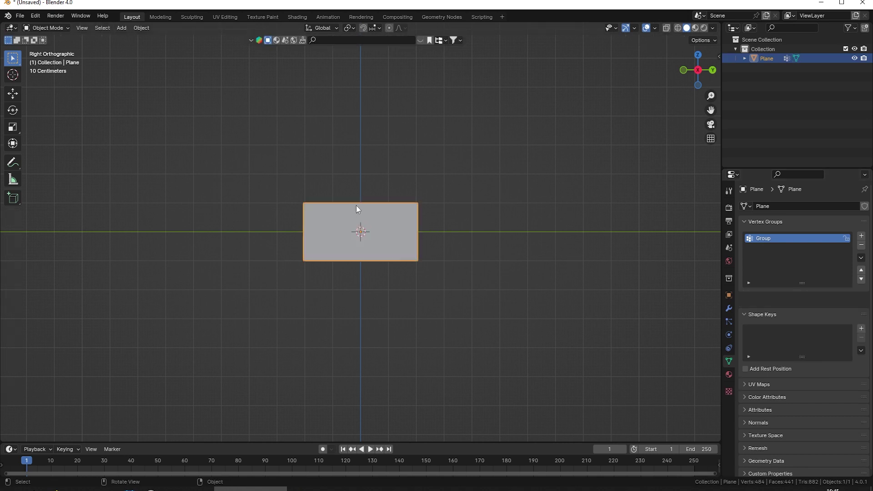
scroll(352, 200, "up", 2)
Add a Wind force field, rotate it -90° about X and move it about 5.5 m along Y.
key("shift+a")
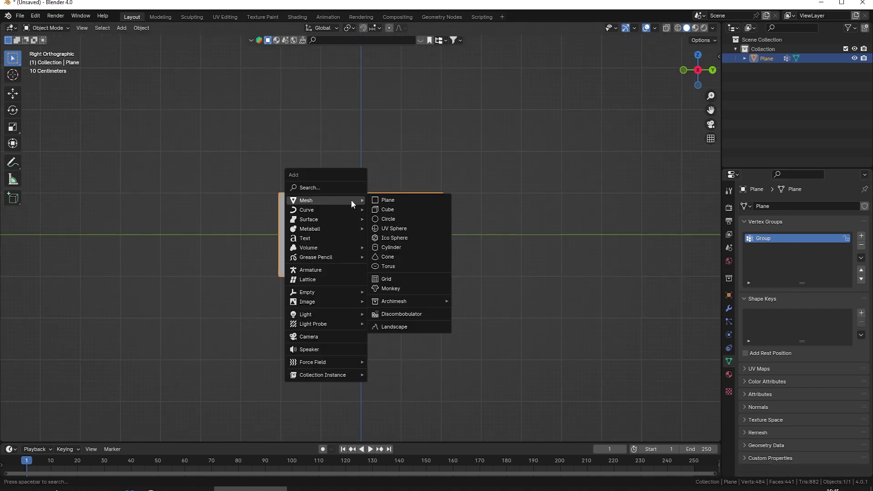
mouse_move(328, 363)
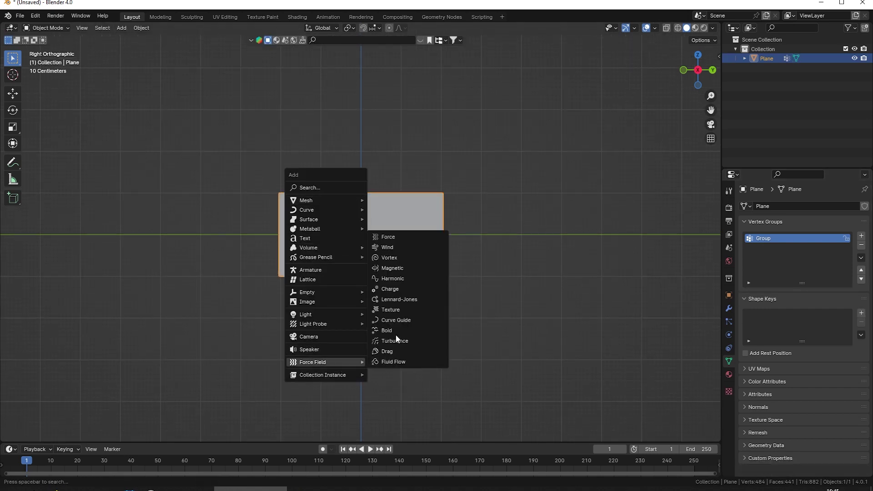
left_click(394, 250)
type("rx")
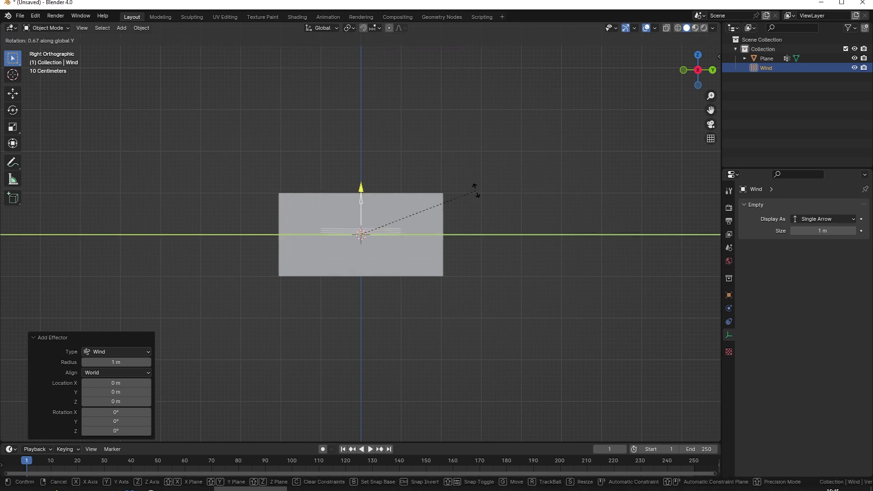
type("-90")
key("Return")
middle_click_drag(481, 245, 462, 256)
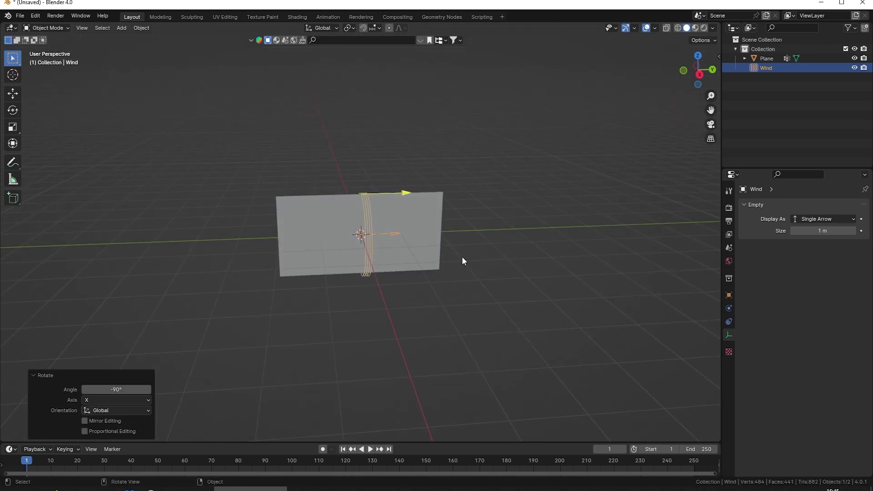
key("g")
key("y")
left_click(255, 271)
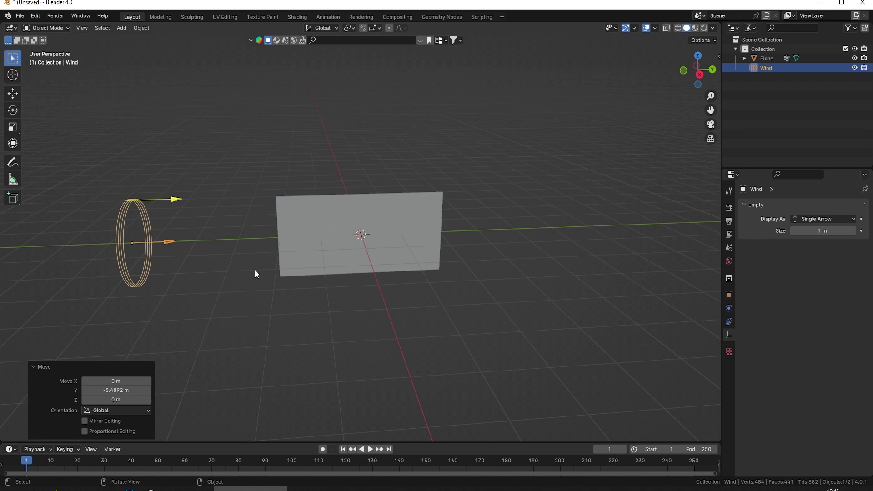
Set the wind's strength to 1000 in its Physics properties.
left_click(728, 308)
left_click(830, 276)
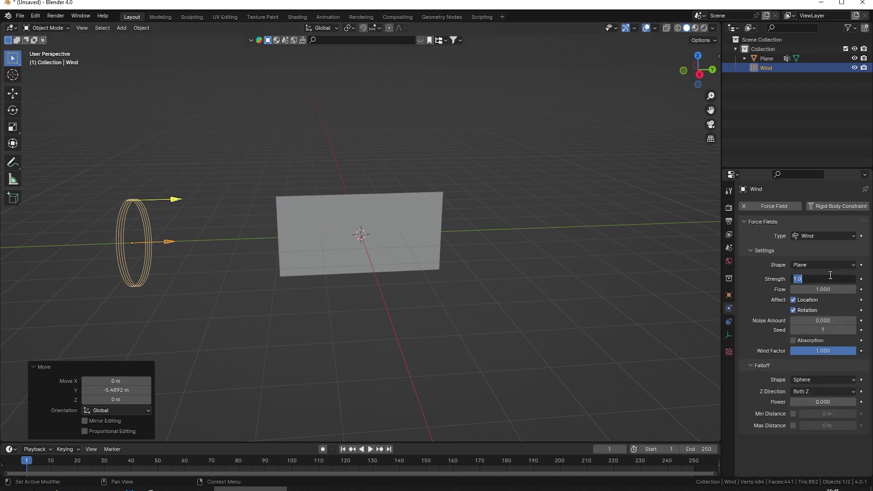
key("Return")
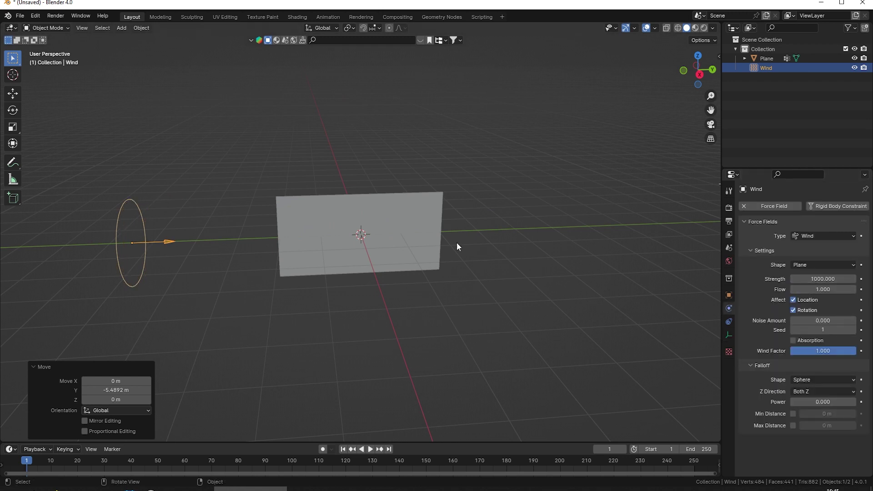
Give the plane Cloth physics with raised quality steps and the Cotton preset.
left_click(434, 241)
left_click(776, 228)
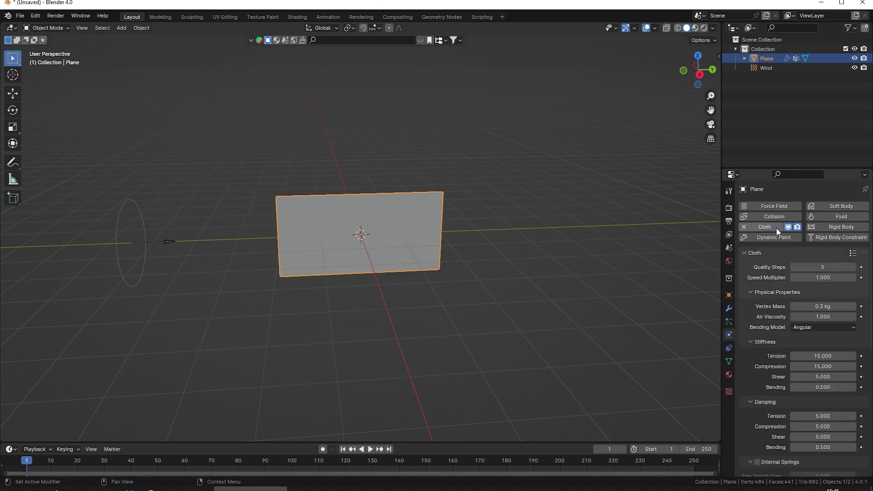
left_click_drag(825, 268, 846, 269)
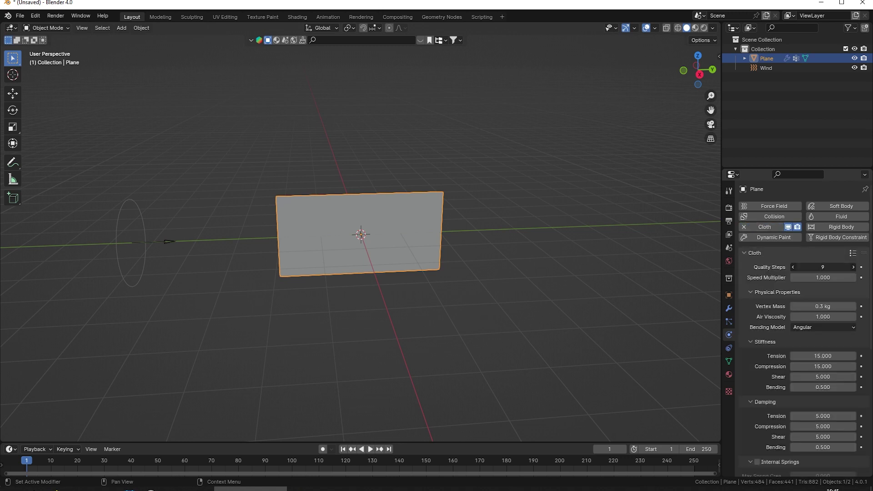
scroll(847, 237, "down", 1)
left_click(853, 230)
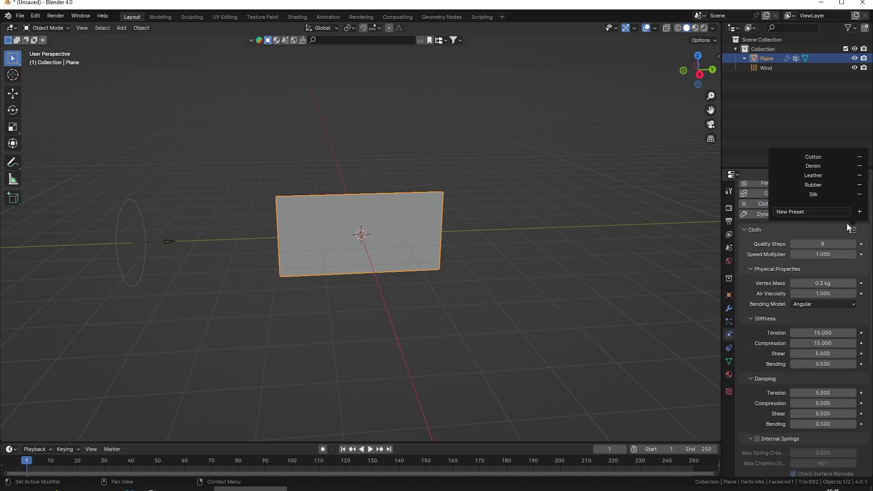
left_click(814, 157)
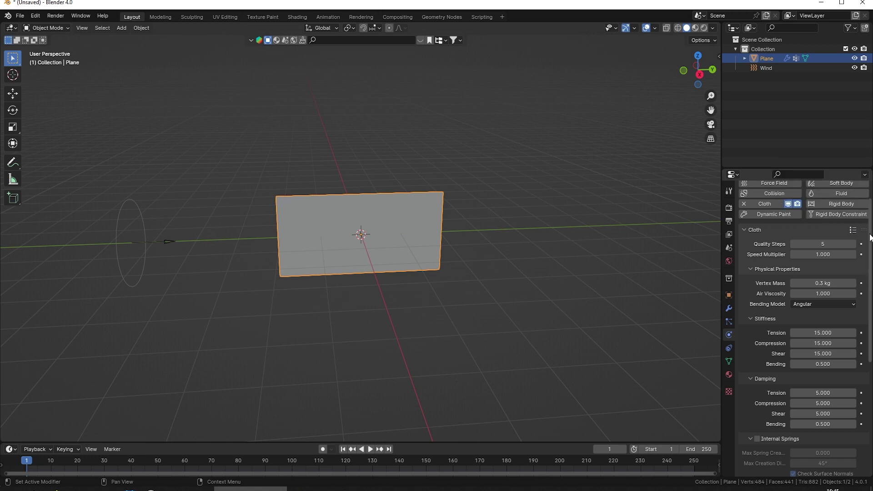
Set both the cloth cache end frame and the scene end frame to 350.
scroll(803, 328, "down", 9)
left_click(762, 422)
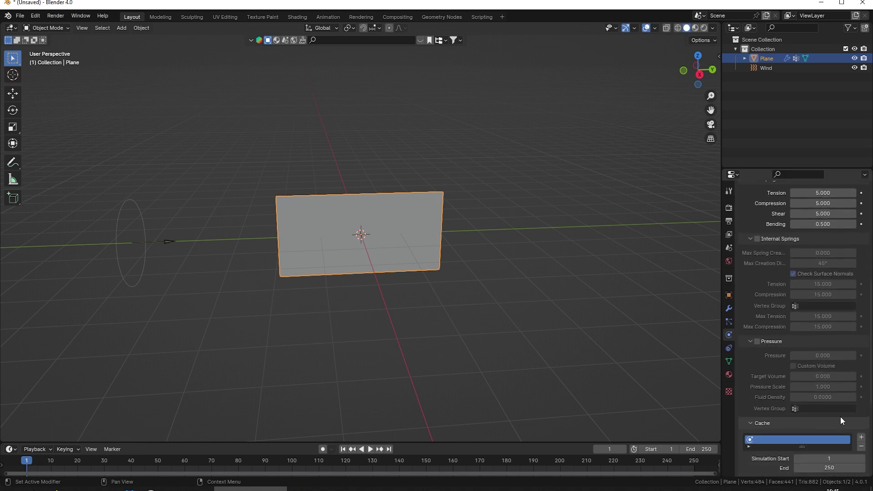
scroll(841, 417, "down", 7)
scroll(859, 414, "down", 1)
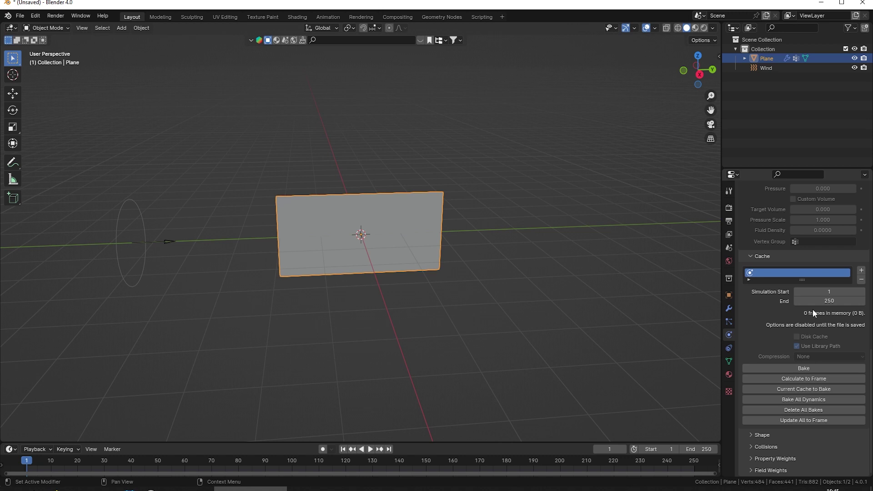
left_click(831, 302)
type("350")
key("Return")
left_click(700, 450)
type("350")
key("Return")
left_click(750, 435)
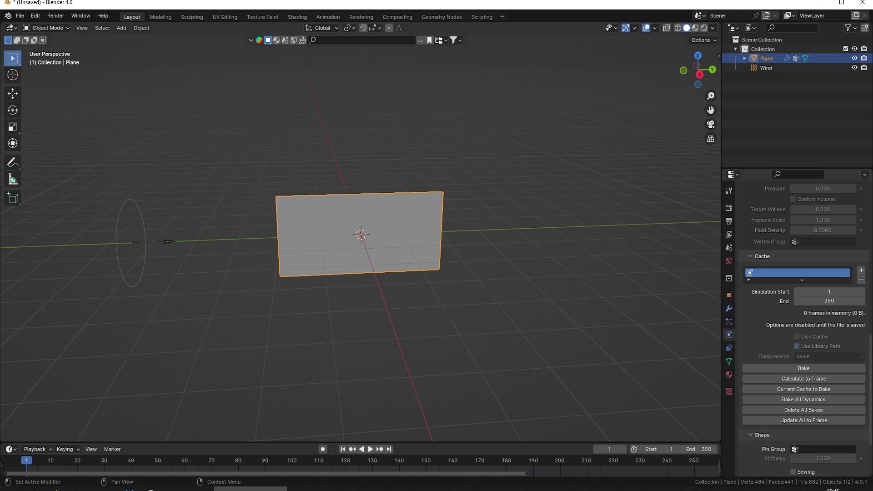
scroll(822, 414, "down", 4)
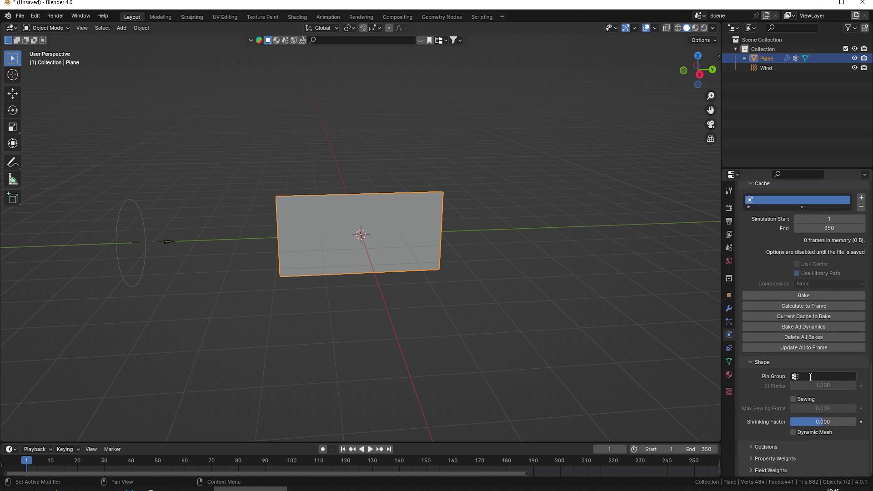
Pin the cloth to the Group vertex group.
left_click(810, 377)
left_click(805, 387)
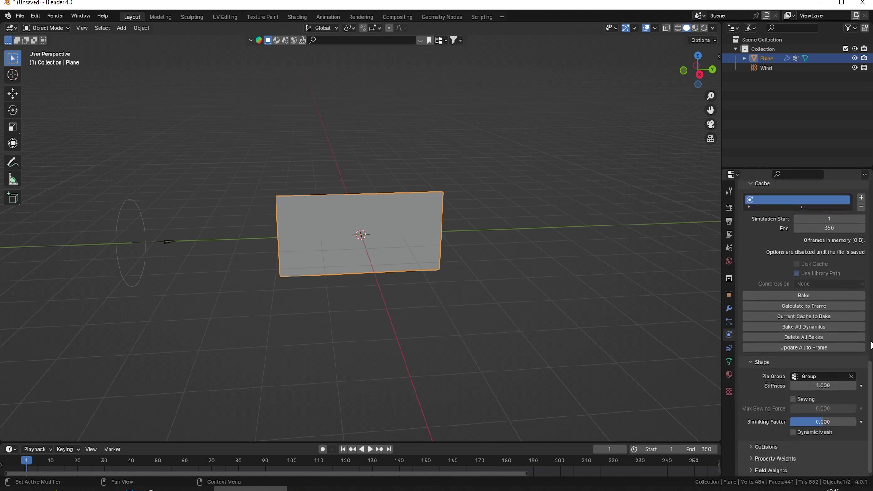
left_click(746, 449)
scroll(871, 463, "down", 8)
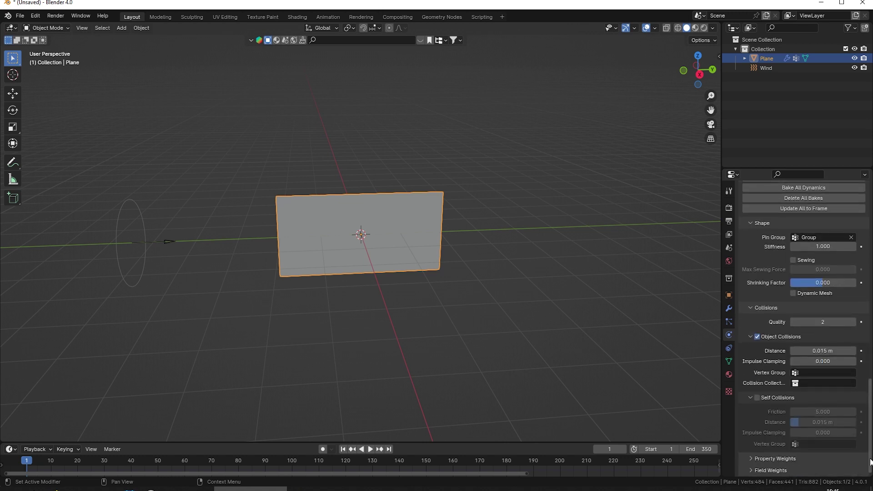
Enable cloth self collisions at 0.001 m distance and raise collision quality to 5.
left_click(758, 398)
left_click_drag(823, 422, 800, 422)
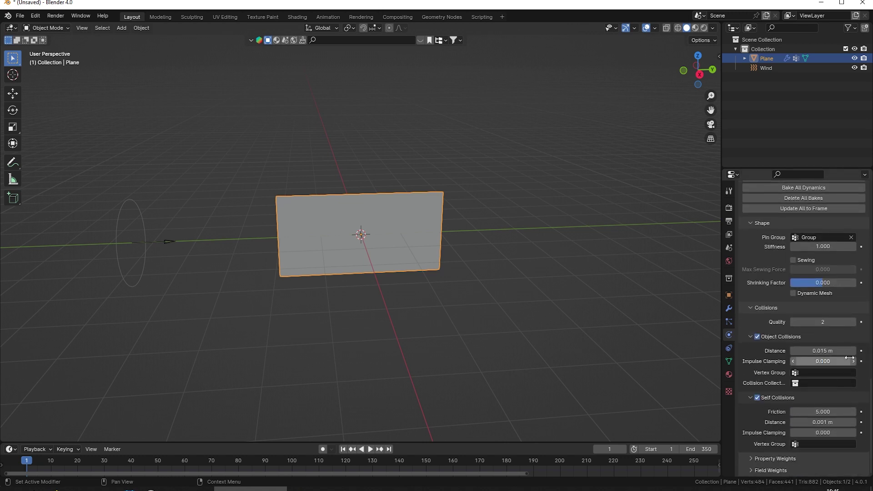
left_click(854, 322)
left_click(853, 322)
left_click(853, 322)
left_click(853, 322)
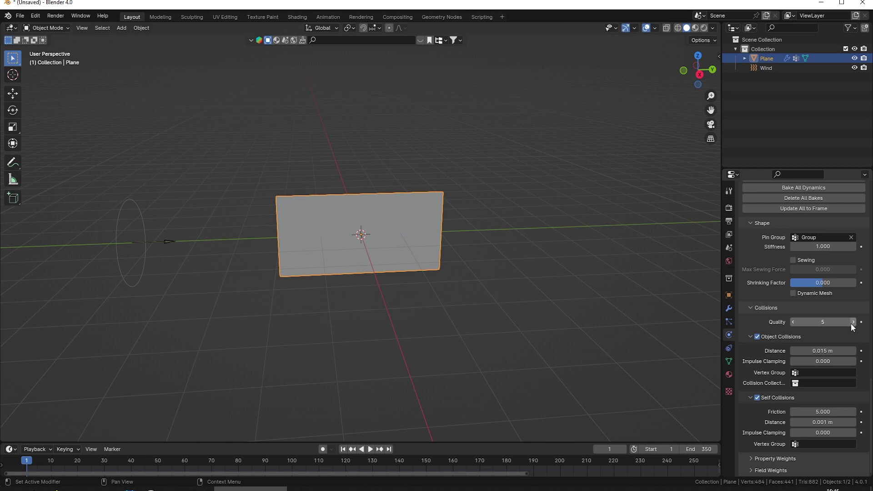
scroll(870, 418, "up", 15)
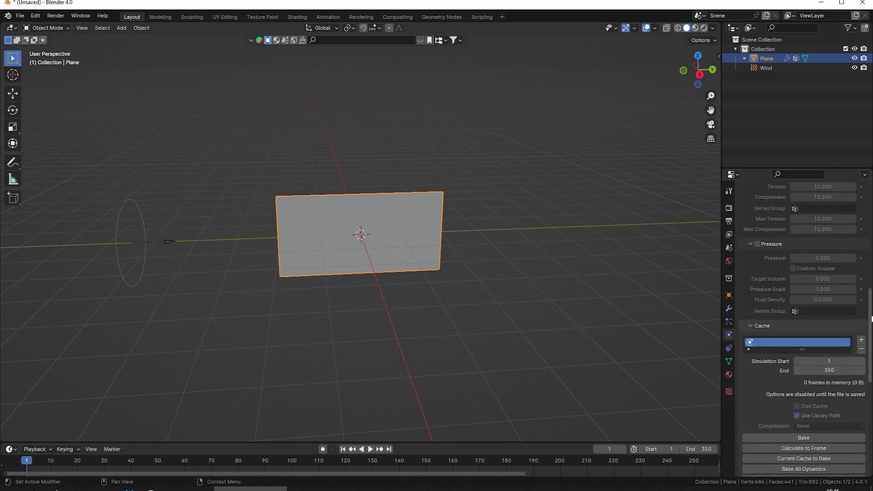
Preview the cloth, bake all 350 frames from the Cache panel, and play back the result.
key("space")
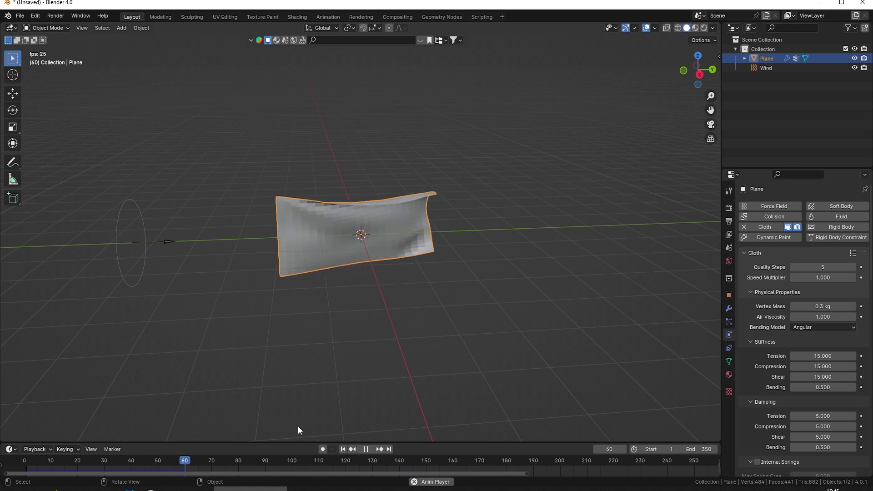
left_click_drag(302, 443, 301, 401)
scroll(821, 348, "down", 15)
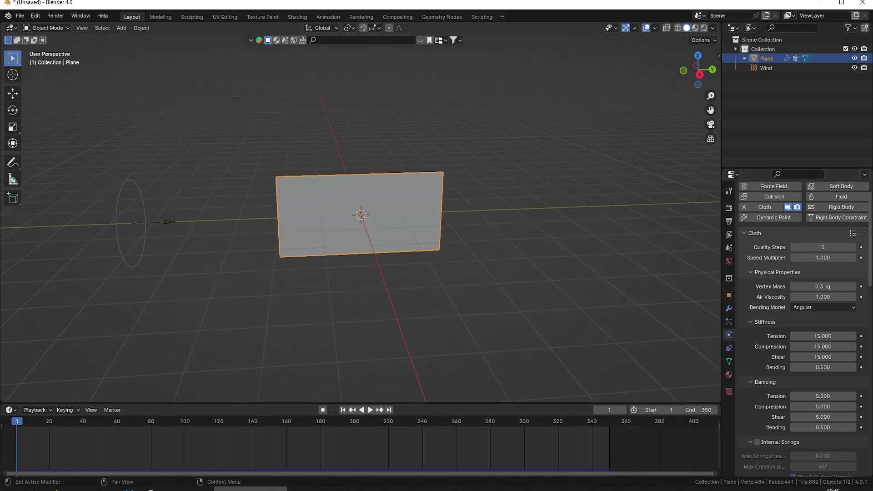
left_click(822, 348)
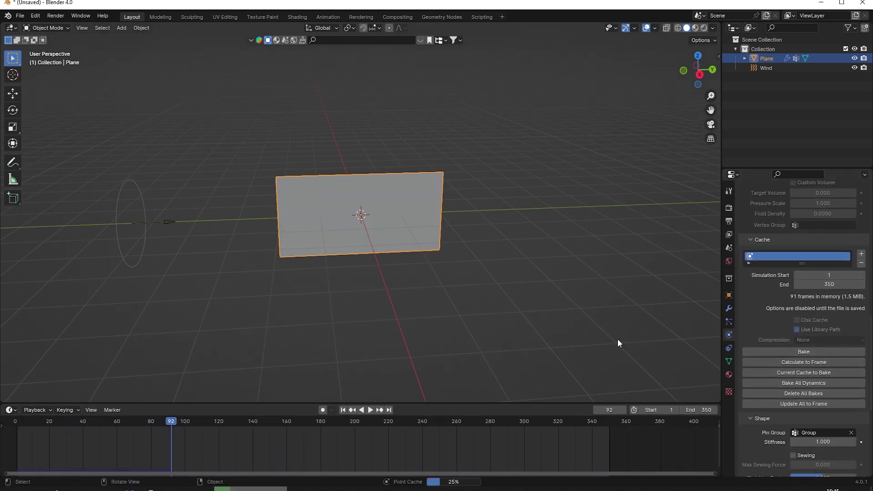
key("space")
mouse_move(29, 420)
left_mouse_down()
mouse_move(577, 407)
mouse_move(14, 422)
left_mouse_up()
key("space")
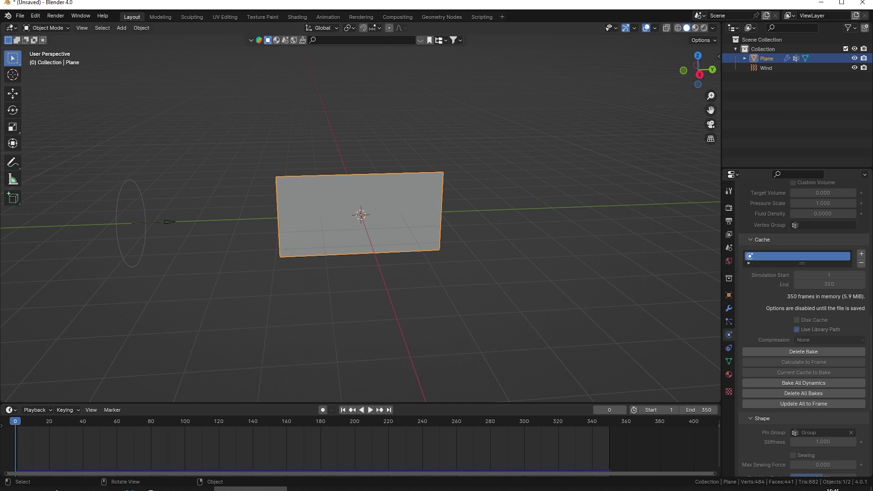
Export the baked flag as the Alembic file Flag_01.abc covering frames 1–350.
left_click(21, 15)
mouse_move(50, 162)
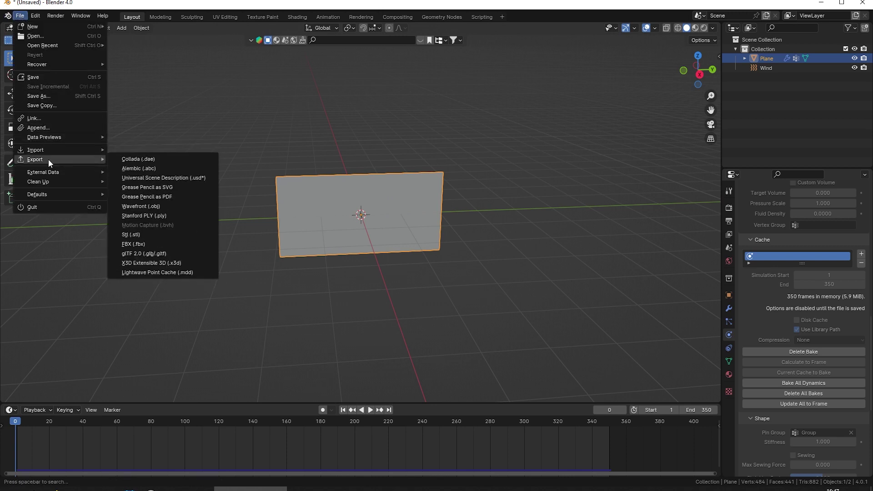
left_click(139, 168)
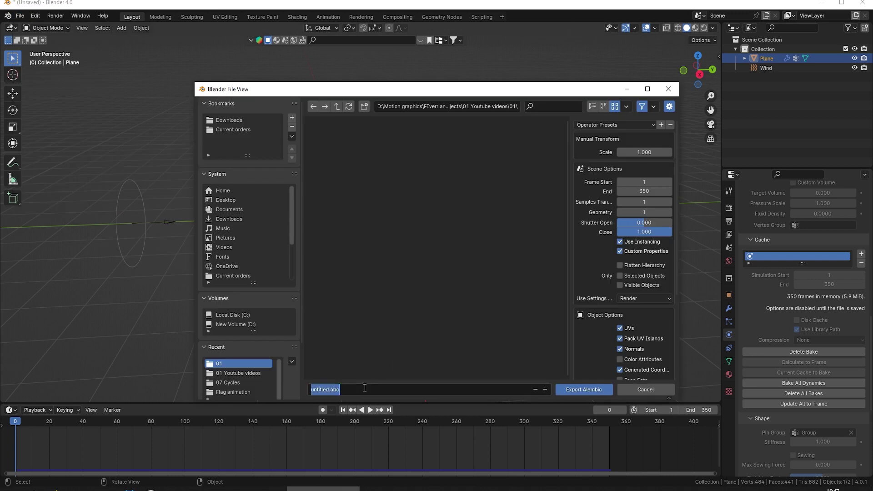
type("Flag_01")
left_click(584, 389)
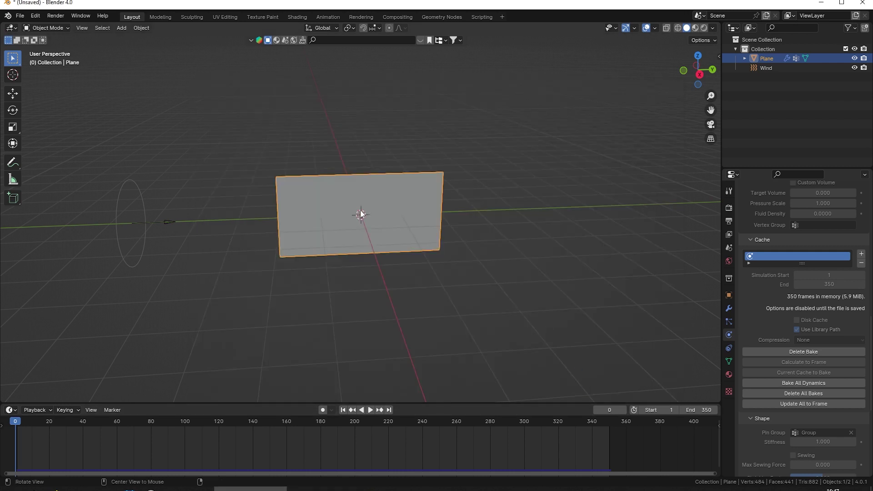
Duplicate the flag plane in place, hide the copy Plane.001, and rename the original MAIN.
key("shift+d")
key("Escape")
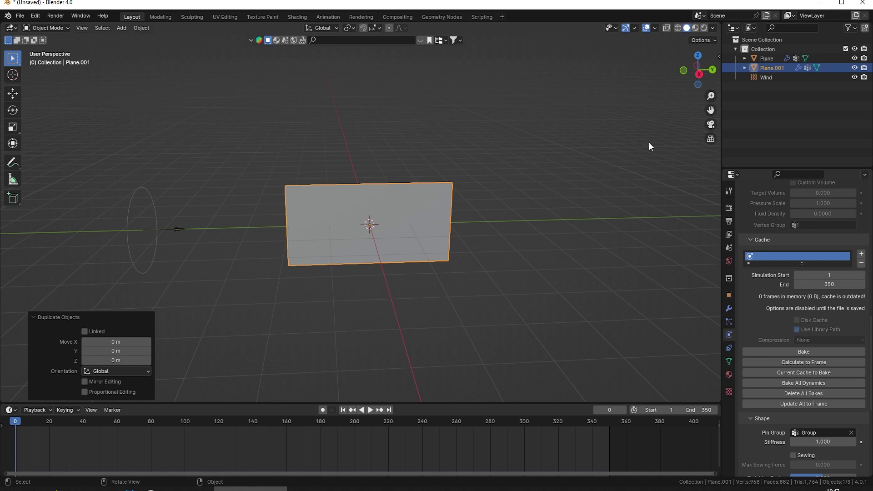
left_click(855, 68)
left_click(770, 59)
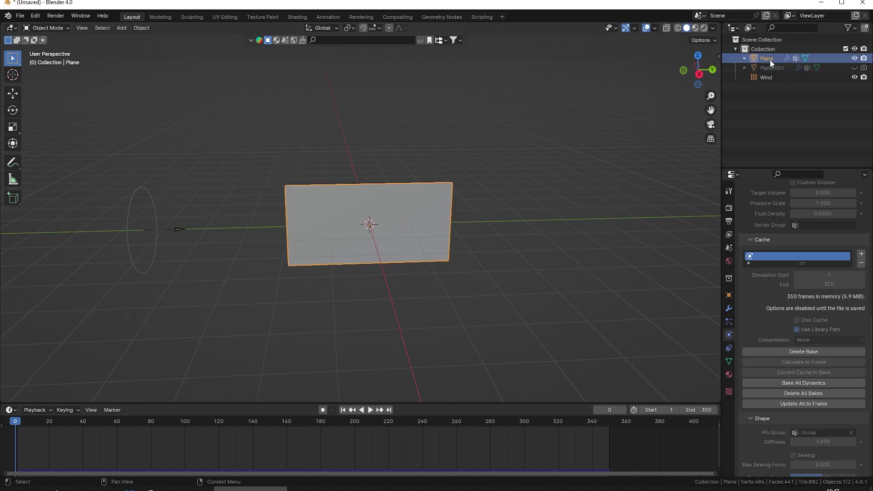
double_click(768, 58)
type("MAIN")
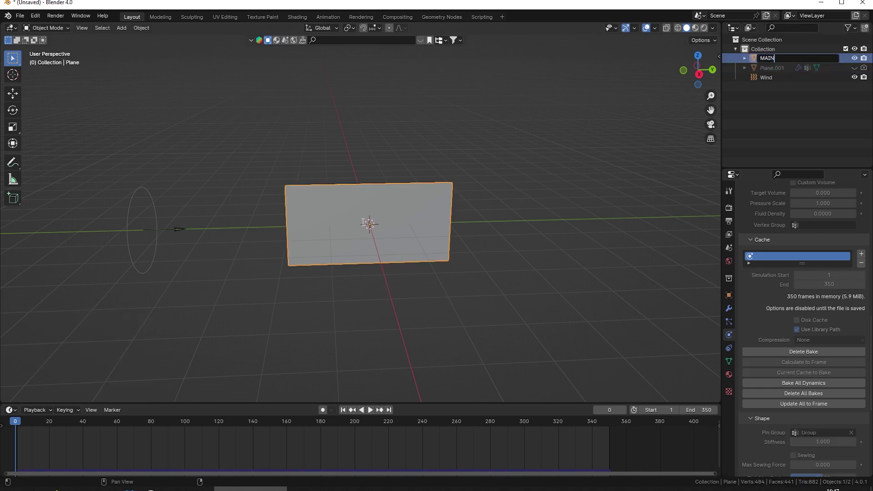
key("Return")
Import Flag_01.abc as Alembic, hide MAIN, and scrub through the imported flag animation.
left_click(20, 16)
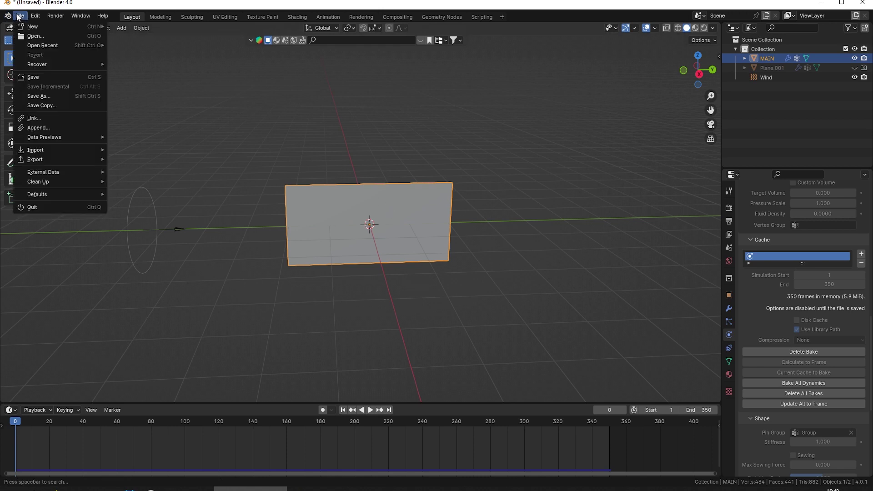
mouse_move(53, 150)
left_click(169, 158)
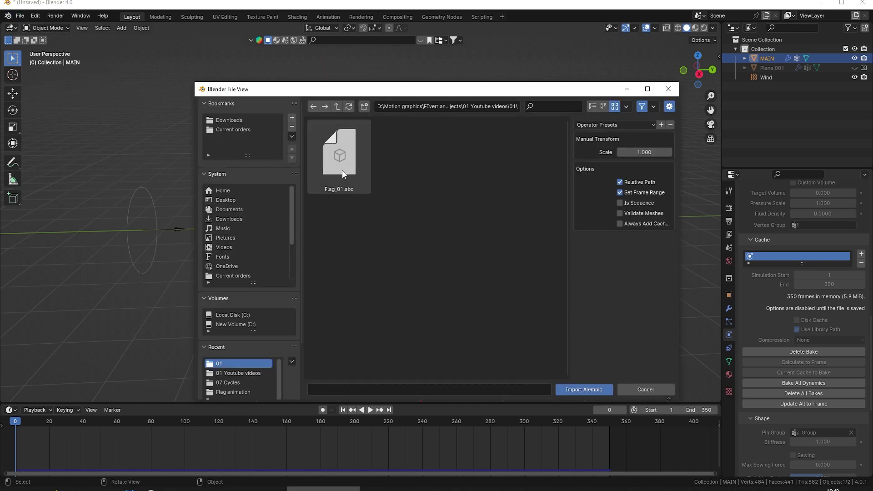
left_click(338, 154)
left_click(577, 391)
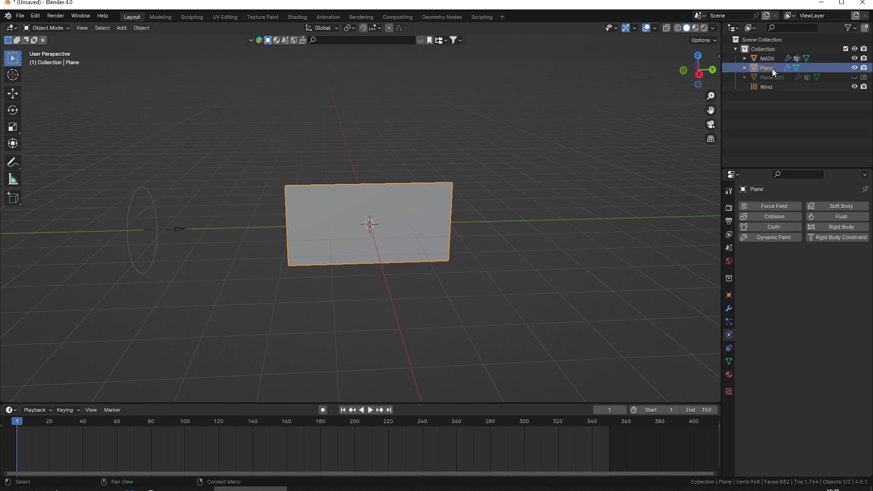
left_click(854, 58)
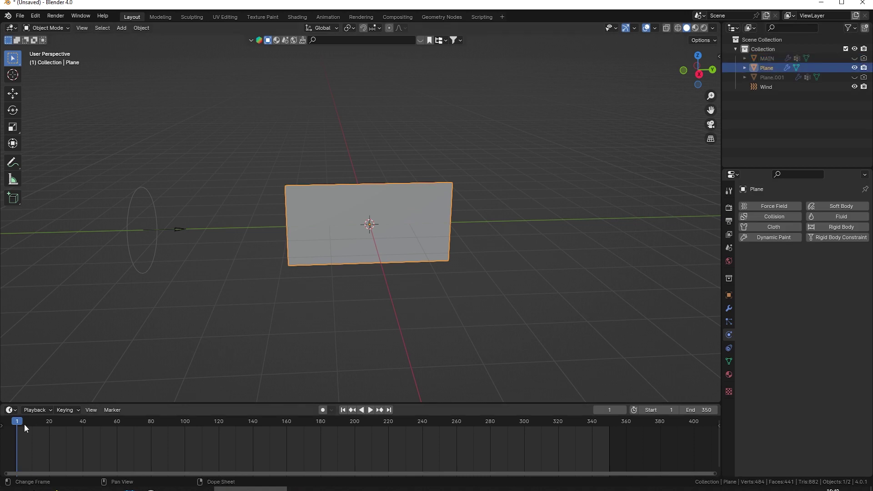
left_click_drag(23, 424, 14, 400)
key("space")
Rename the imported MeshSequenceCache object to Flag_01.
left_click(729, 309)
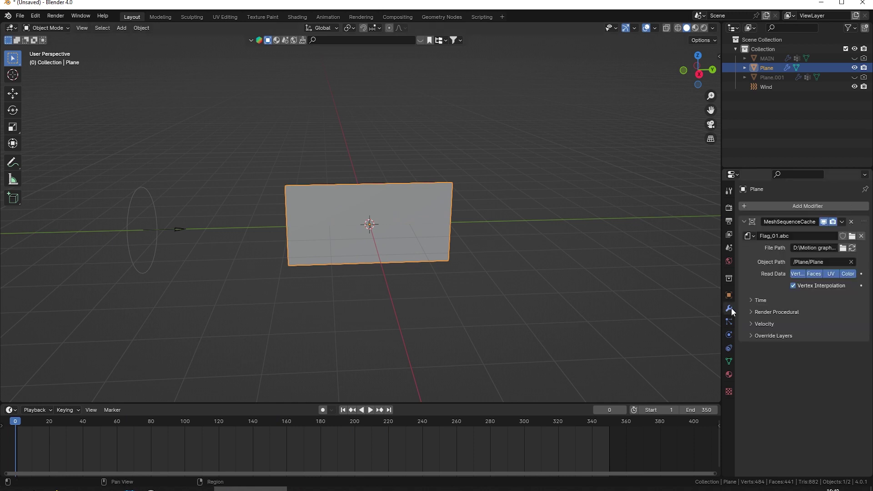
double_click(773, 67)
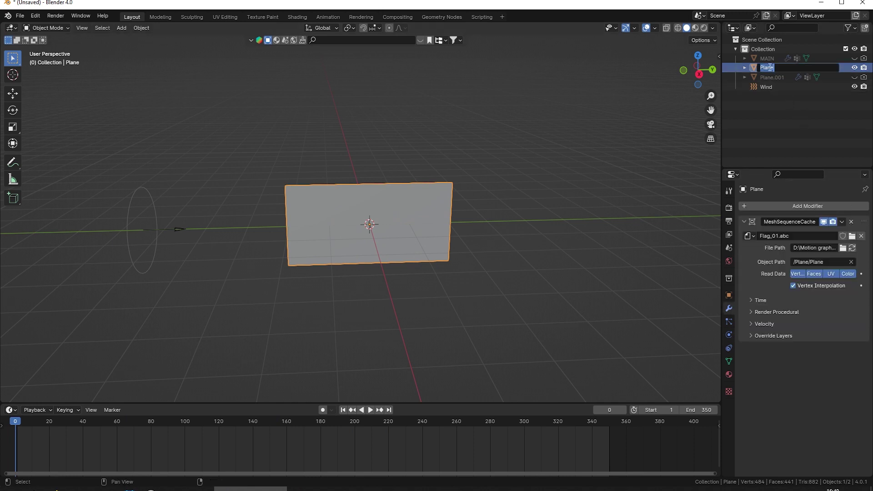
type("Flag_01")
key("Return")
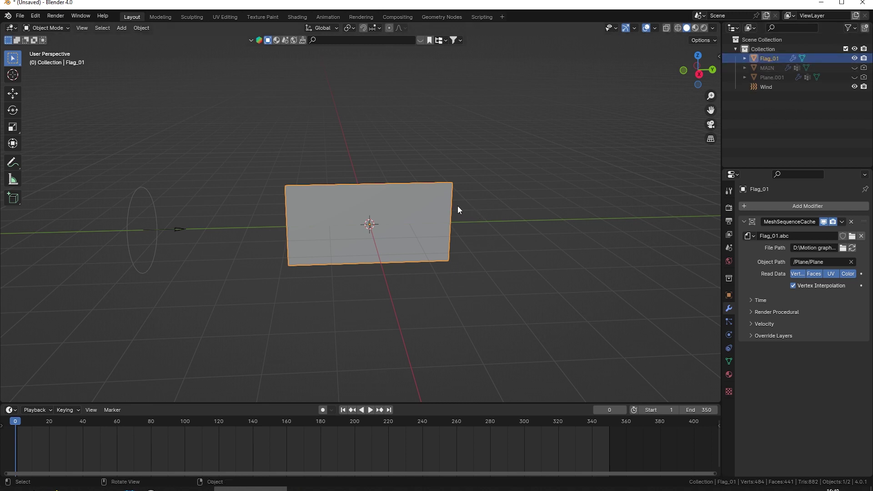
Duplicate Flag_01 in place and rename the copy Flag_02.
key("shift+d")
key("Escape")
double_click(780, 67)
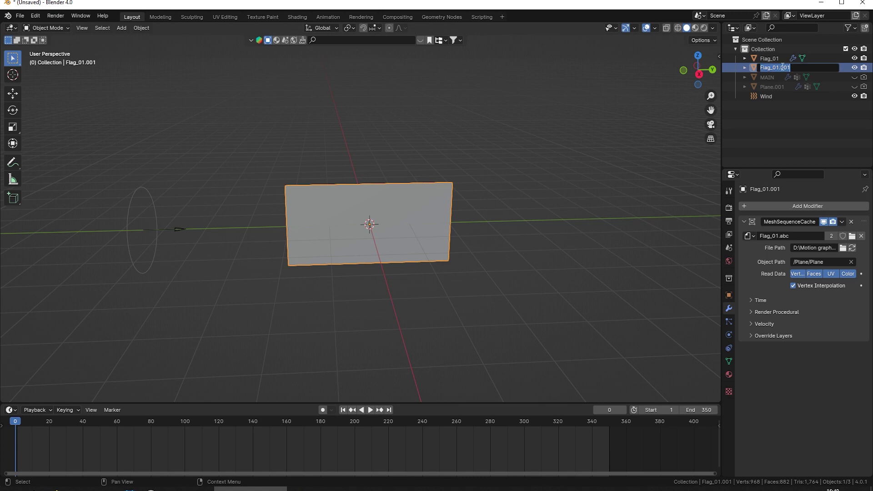
left_click(794, 68)
type("č")
type("2")
key("Return")
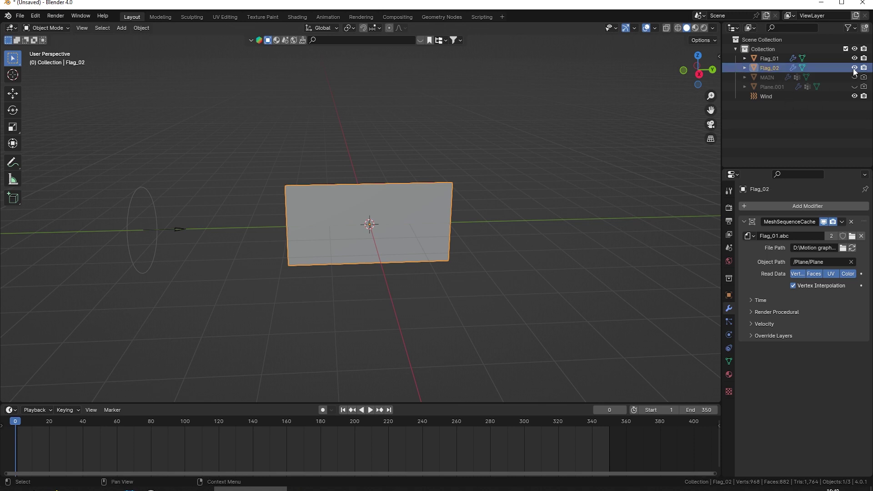
Hide both flags, show MAIN, and remove its Cloth simulation.
left_click(855, 68)
left_click(854, 58)
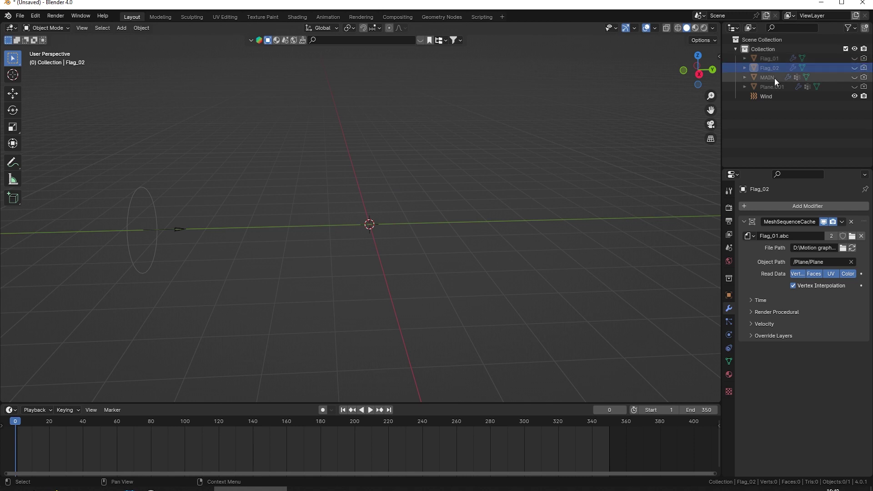
left_click(784, 77)
left_click(855, 78)
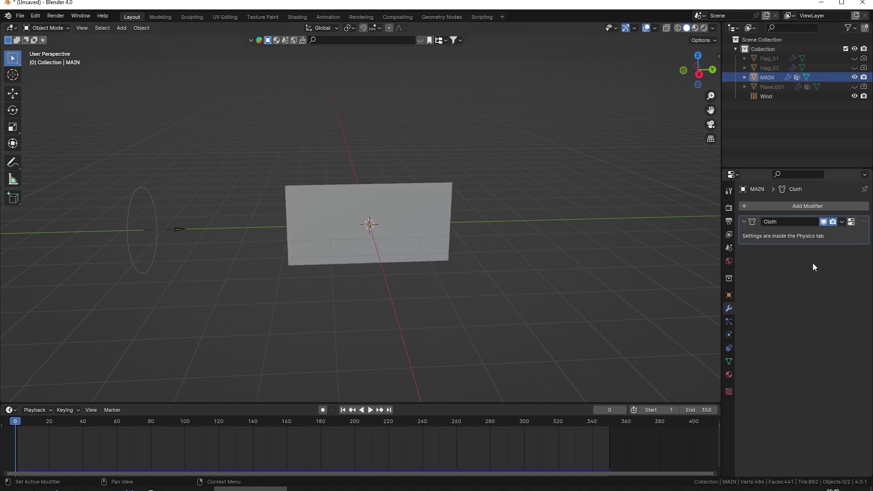
left_click(729, 335)
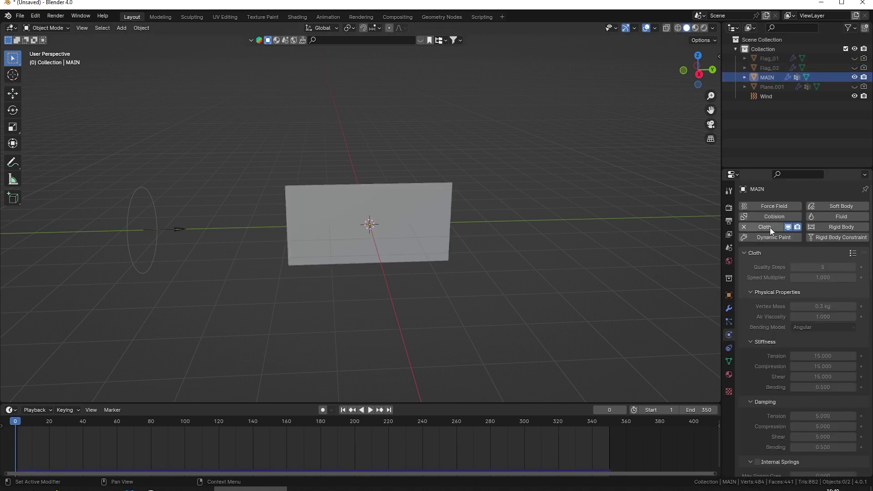
left_click(745, 227)
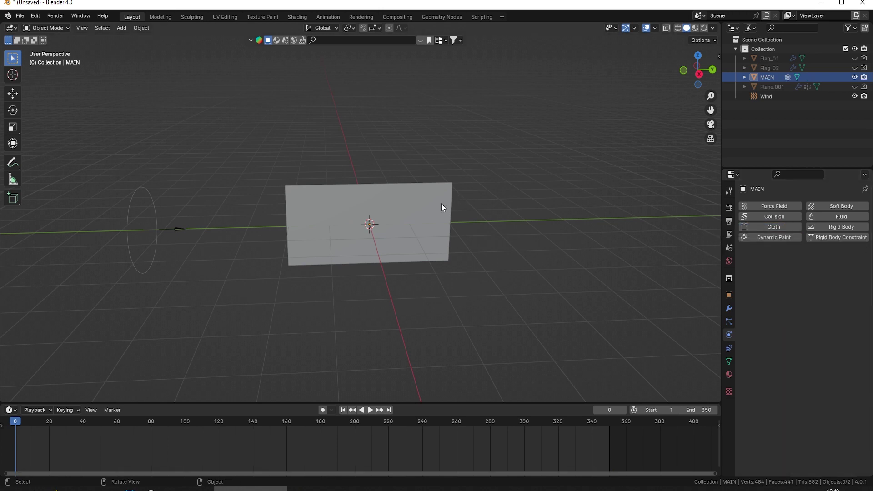
left_click(427, 194)
Create a new geometry nodes tree for MAIN and feed Flag_01's Object Info geometry into Set Position.
left_click(441, 16)
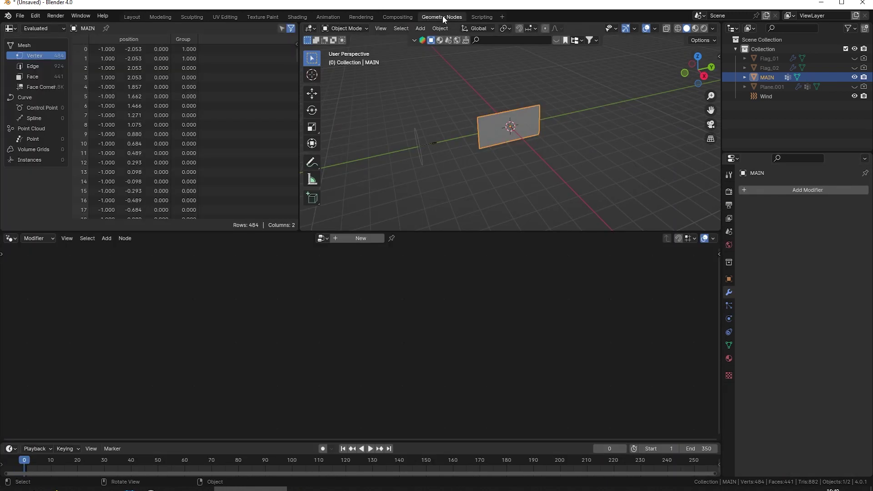
left_click(360, 238)
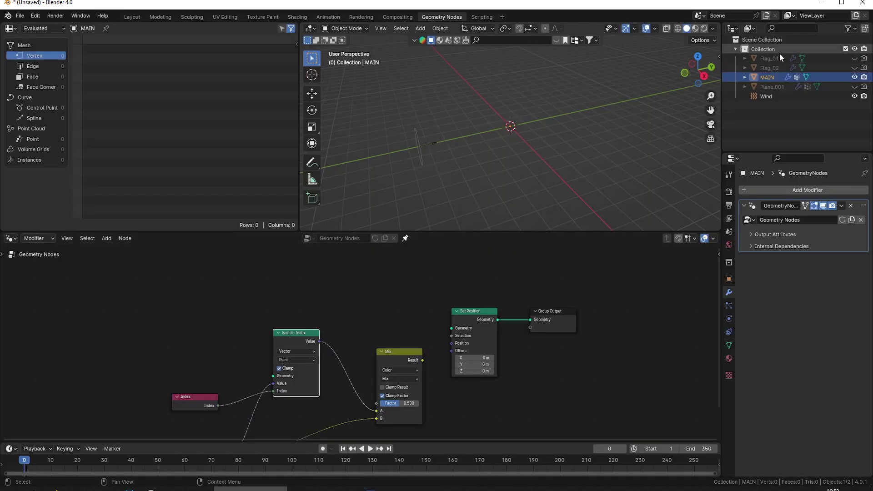
left_click_drag(779, 54, 452, 328)
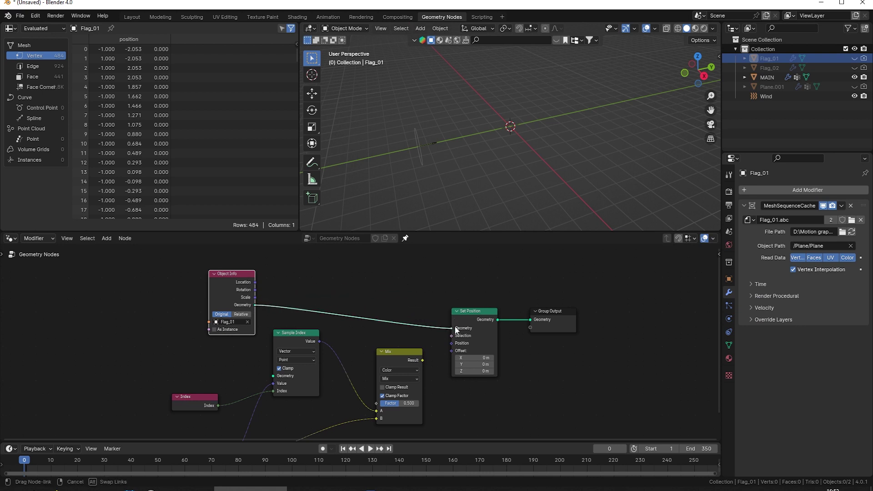
left_click_drag(231, 272, 291, 262)
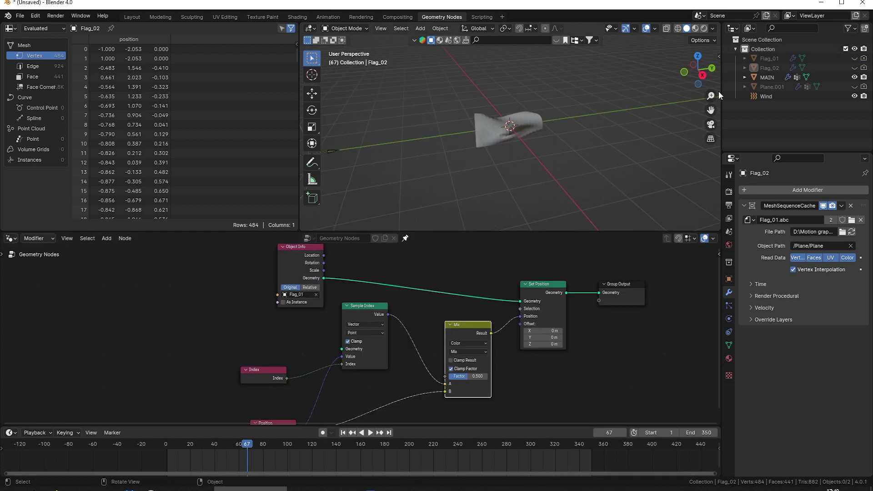
Add Flag_02 as an Object Info node and feed its geometry into Sample Index.
left_click(768, 70)
left_click_drag(768, 69, 155, 330)
left_click_drag(182, 358, 345, 350)
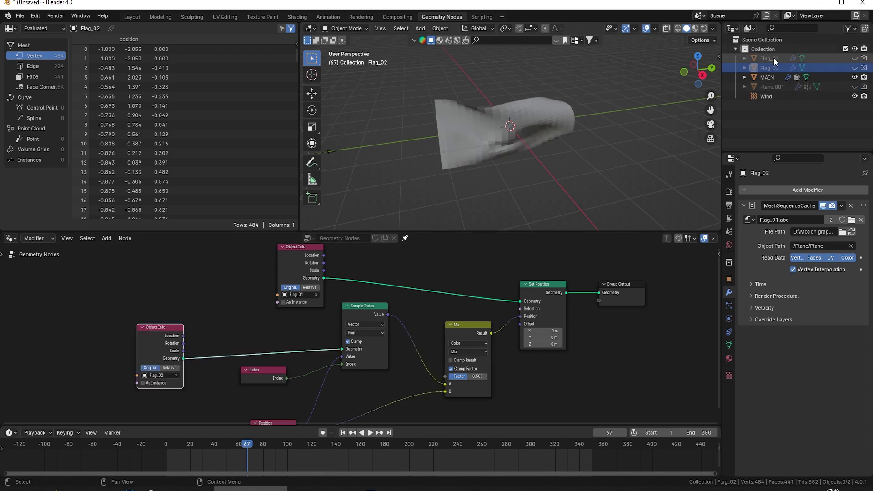
Make Flag_01's cache single-user and set its frame offset to -50.
left_click(774, 58)
left_click(832, 220)
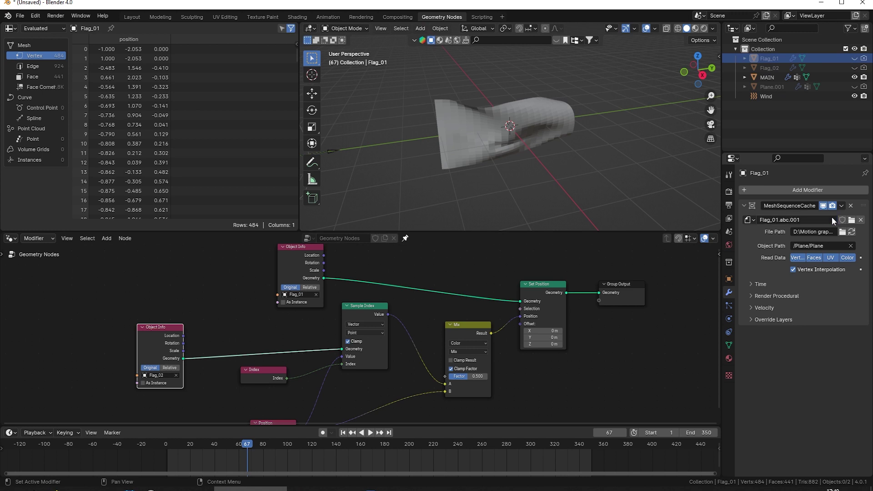
left_click(755, 284)
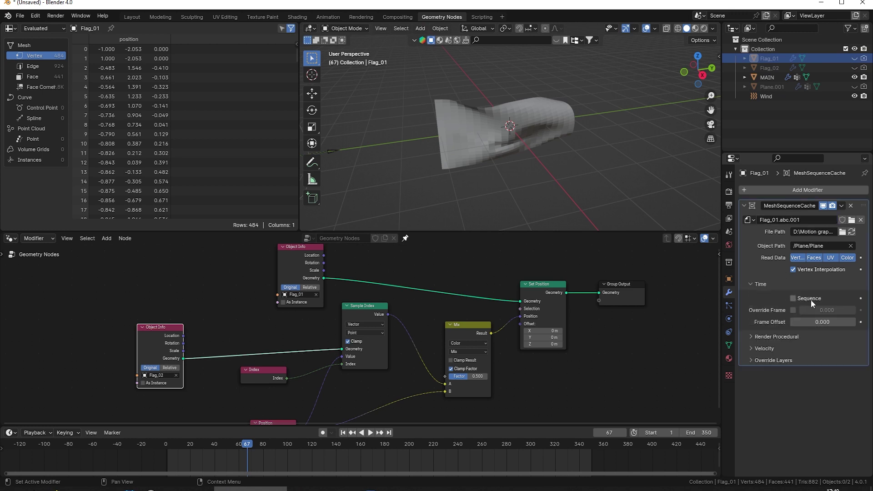
left_click(824, 322)
type("-50")
key("Return")
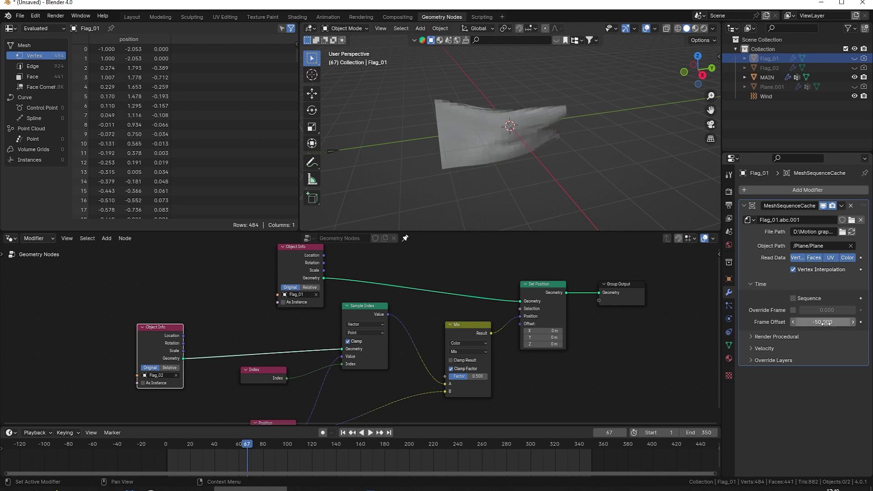
Set Flag_02's cache frame offset to 250 and the scene end frame to 300.
left_click(768, 68)
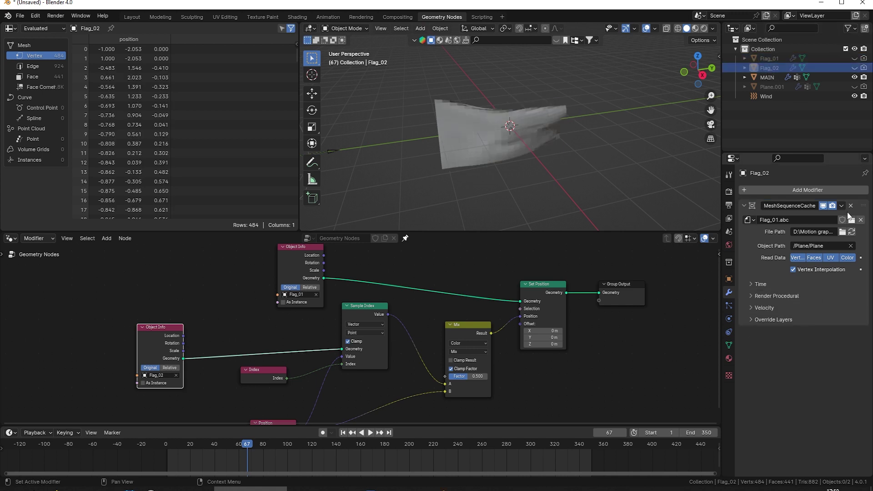
left_click(755, 285)
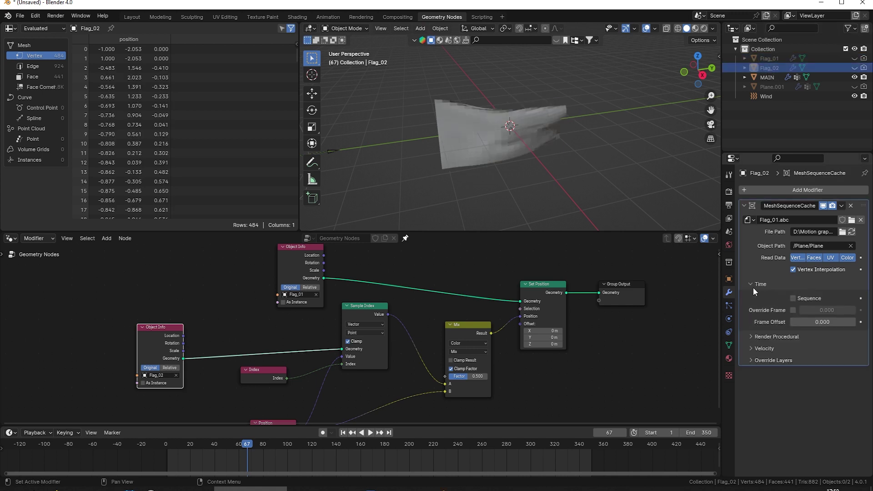
left_click(817, 322)
key("Return")
left_click(705, 432)
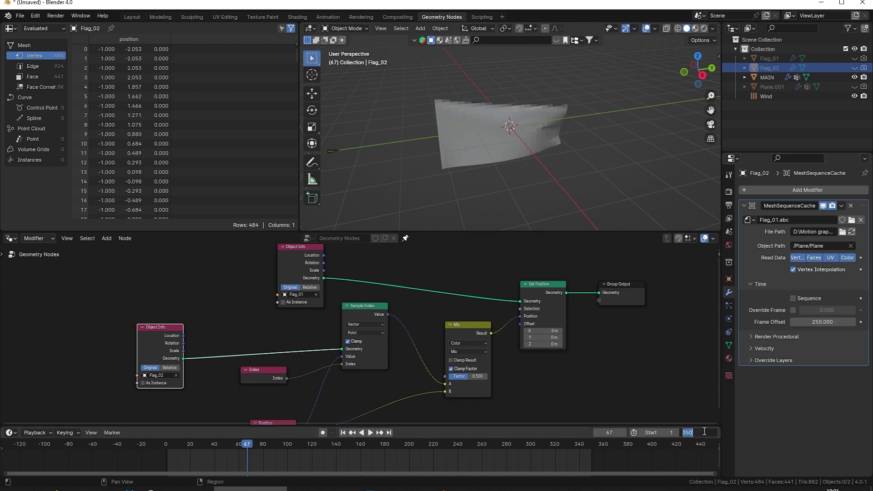
key("Return")
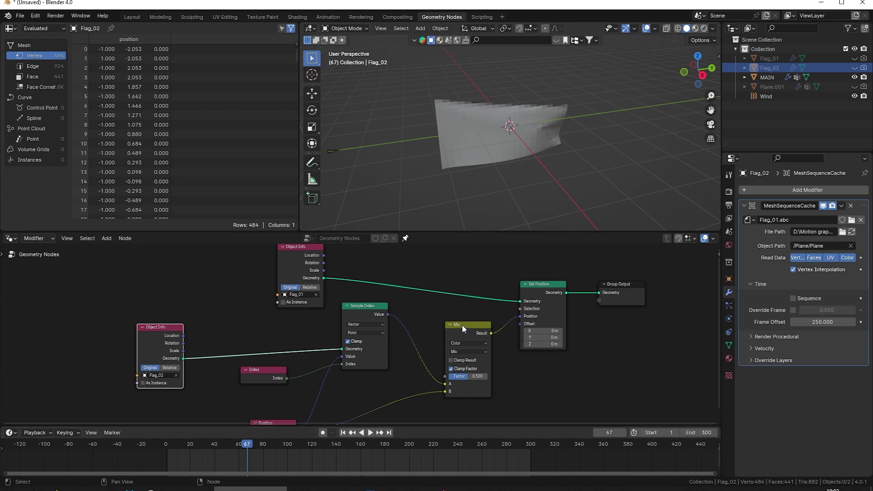
Jump to frame 250 and bring up the keyframe options for the Mix node's Factor.
left_click(469, 447)
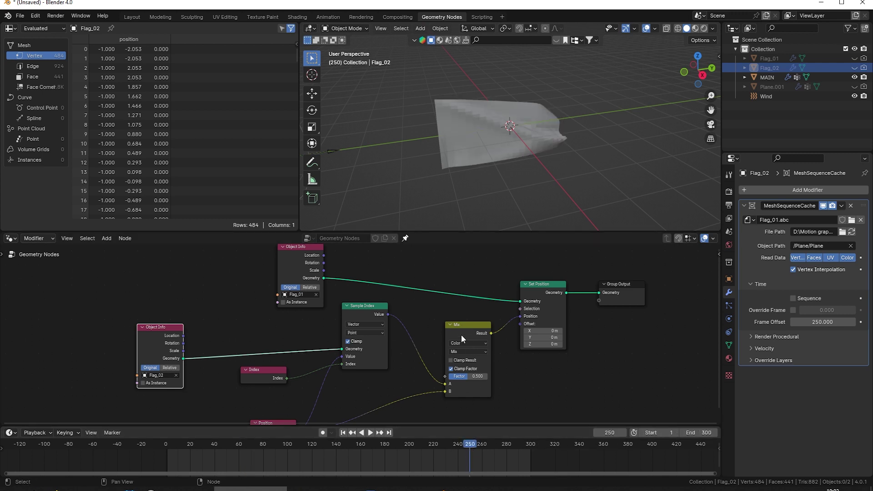
right_click(474, 378)
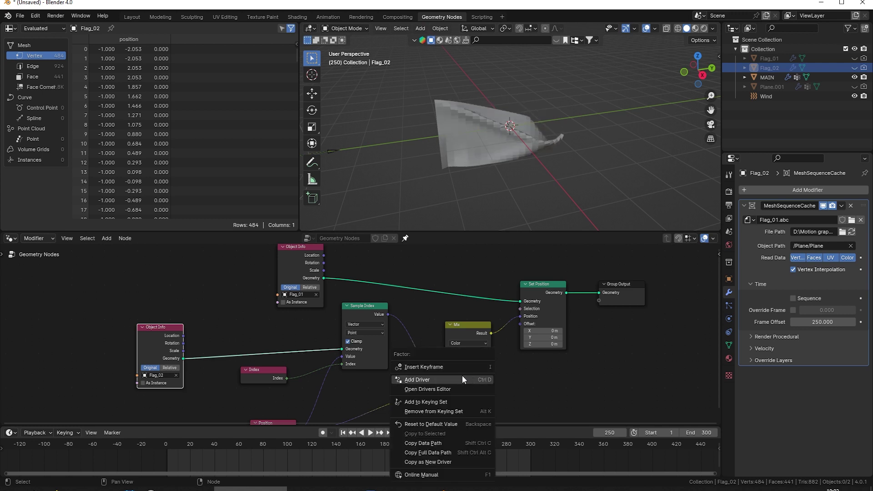